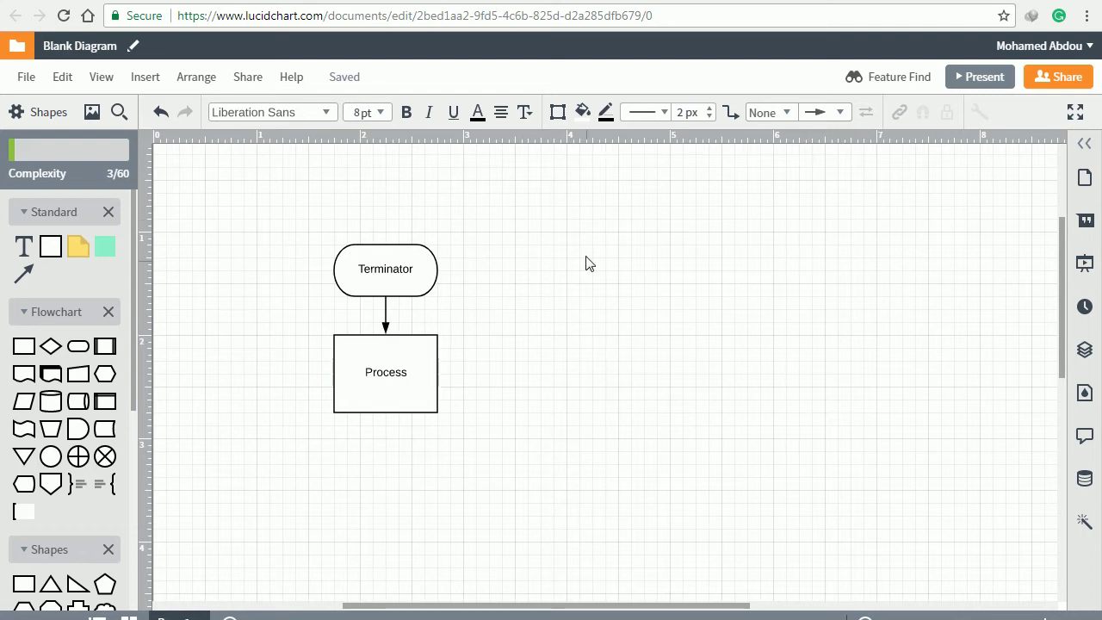
# Step: Switch to the Flaticon website and search for icon packs matching "database"
pyautogui.hotkey('ctrl', 'Tab')
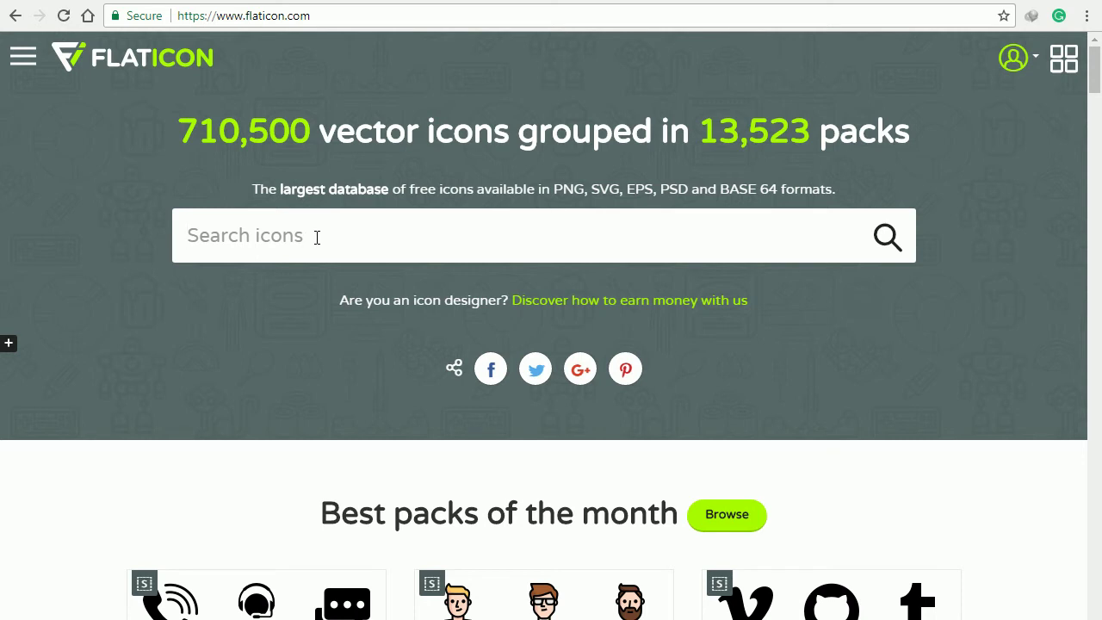
pyautogui.write('database')
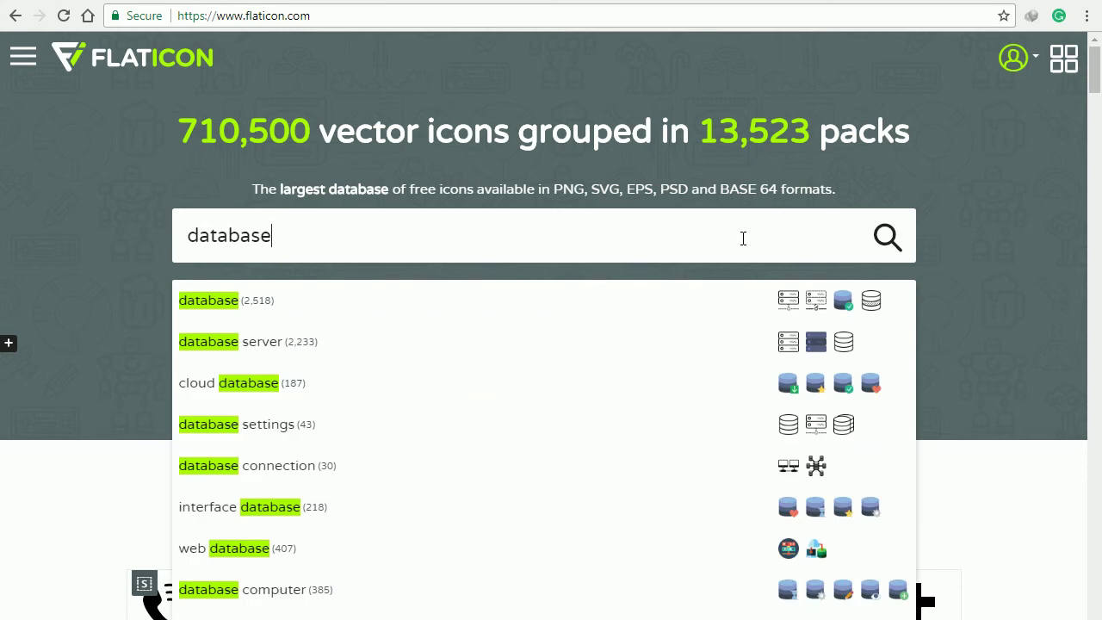
pyautogui.press('Return')
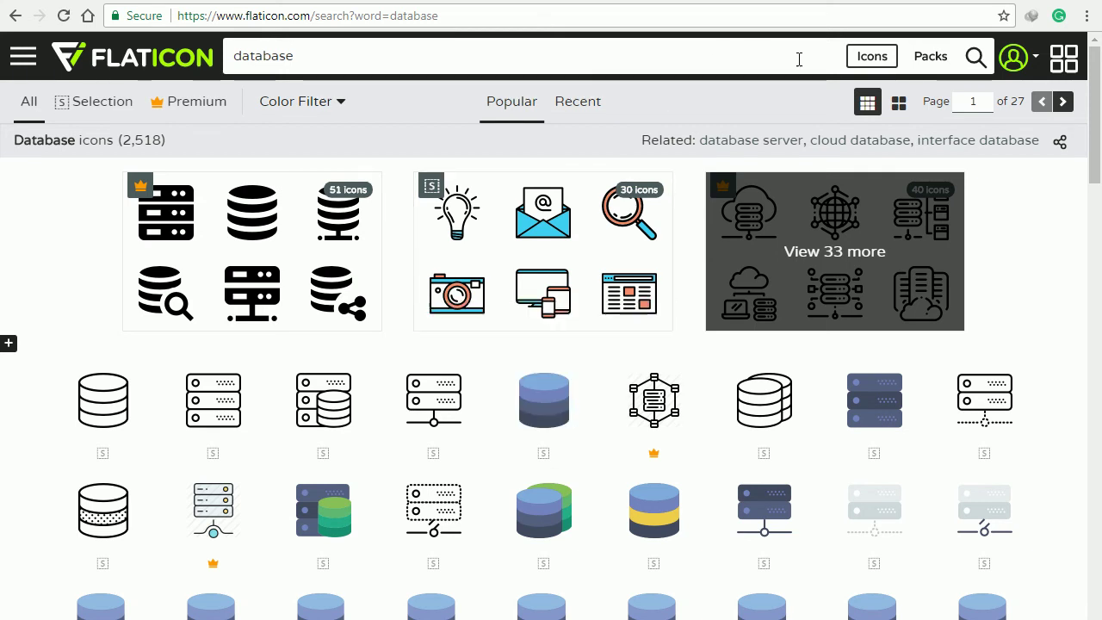
pyautogui.click(943, 61)
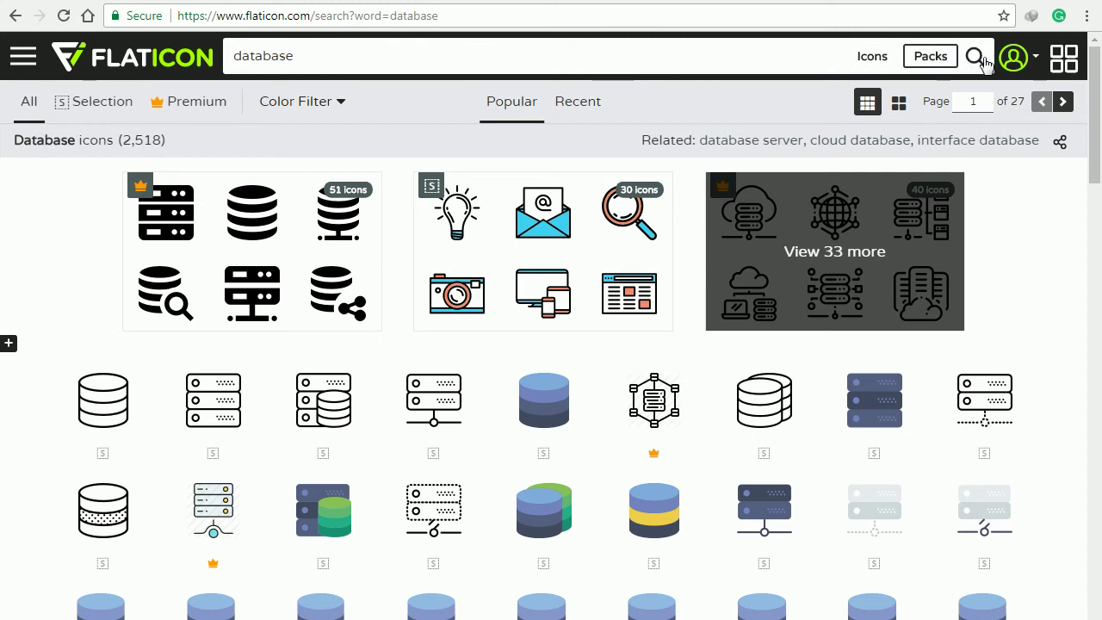
pyautogui.click(975, 57)
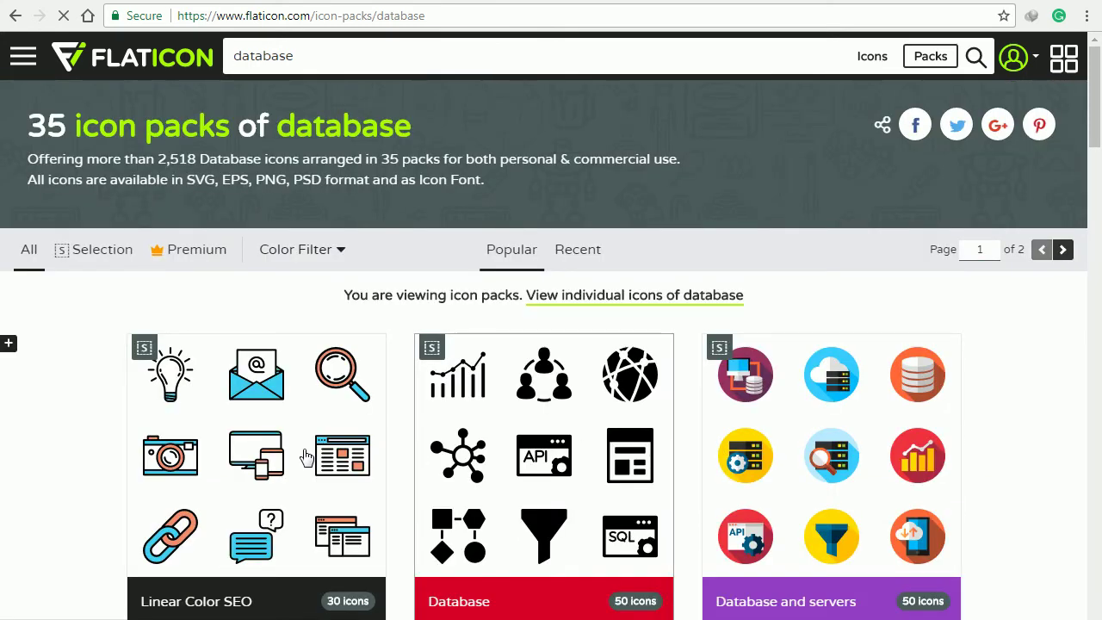
# Step: Open the black Database icon pack from the pack search results
pyautogui.scroll(-2, 211, 461)
pyautogui.scroll(-1, 800, 517)
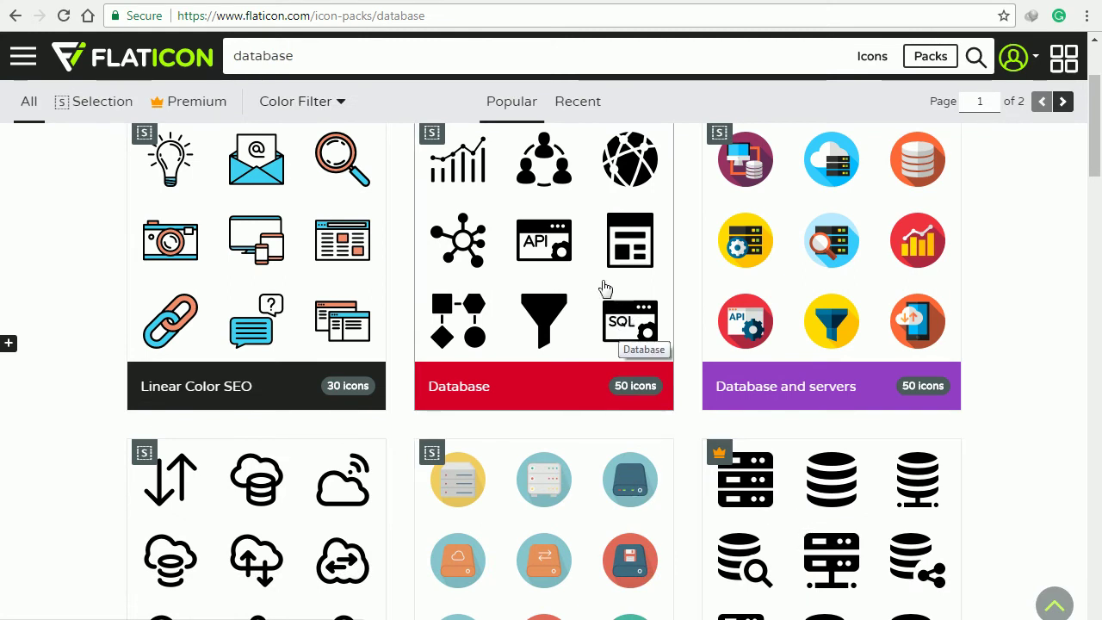
pyautogui.click(575, 257)
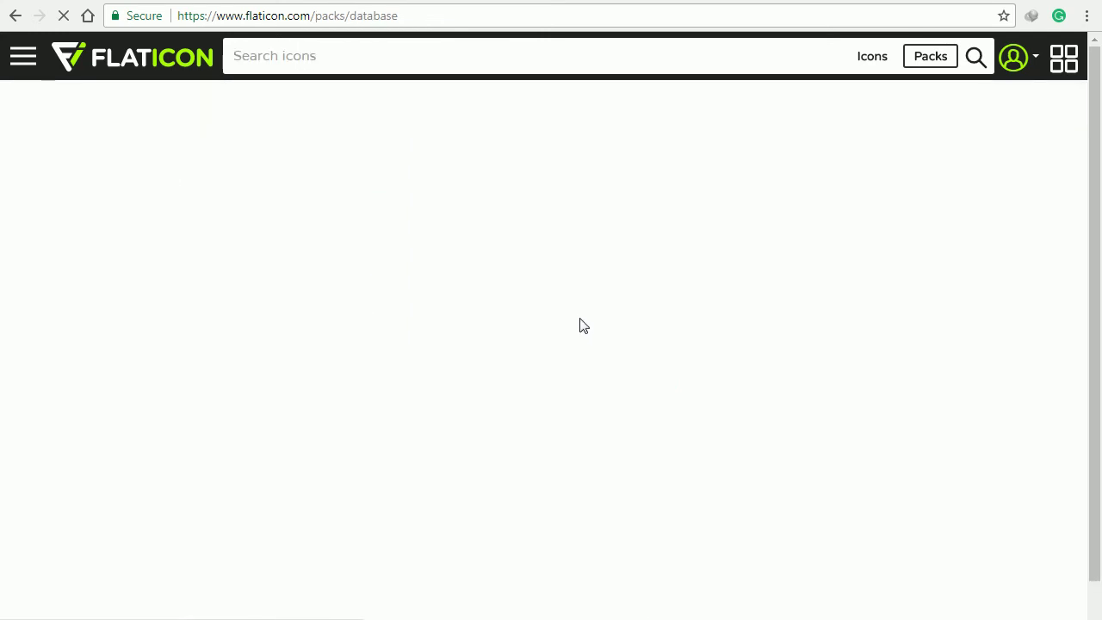
pyautogui.scroll(-1, 566, 332)
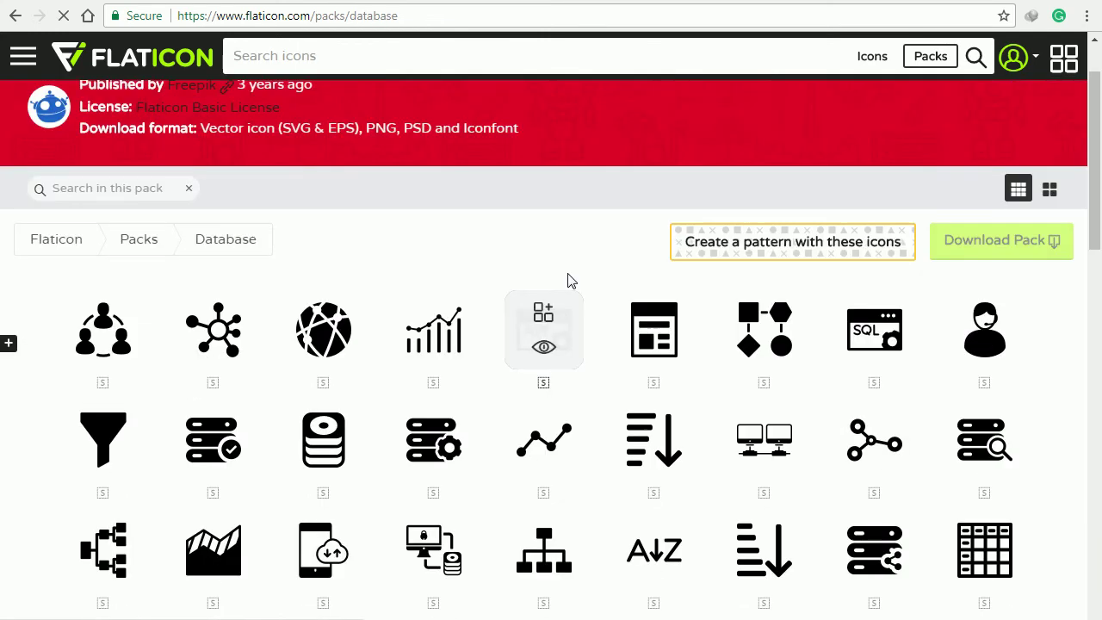
# Step: Add the people circle, hub network, server with check mark, server with gear and two connected computers icons to the collection
pyautogui.moveTo(996, 247)
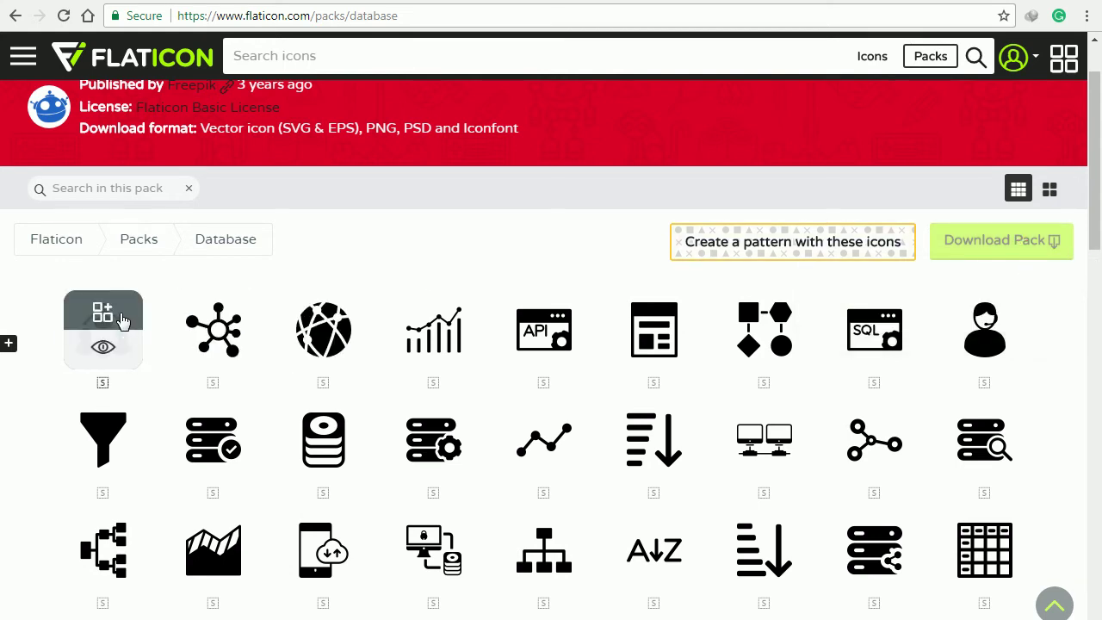
pyautogui.click(122, 321)
pyautogui.click(212, 313)
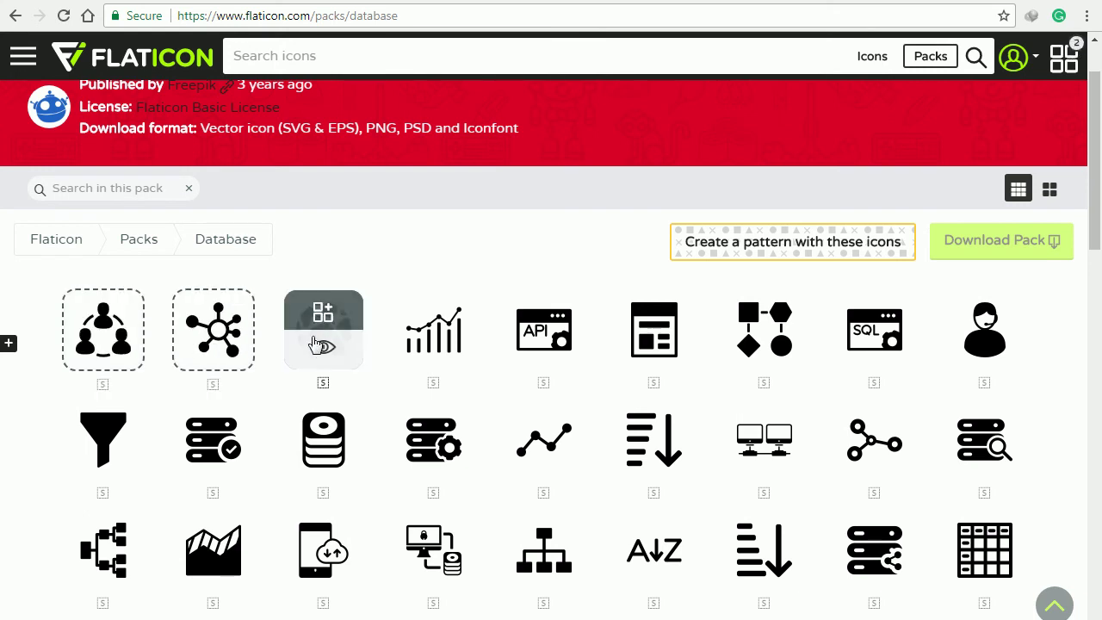
pyautogui.click(212, 422)
pyautogui.click(421, 422)
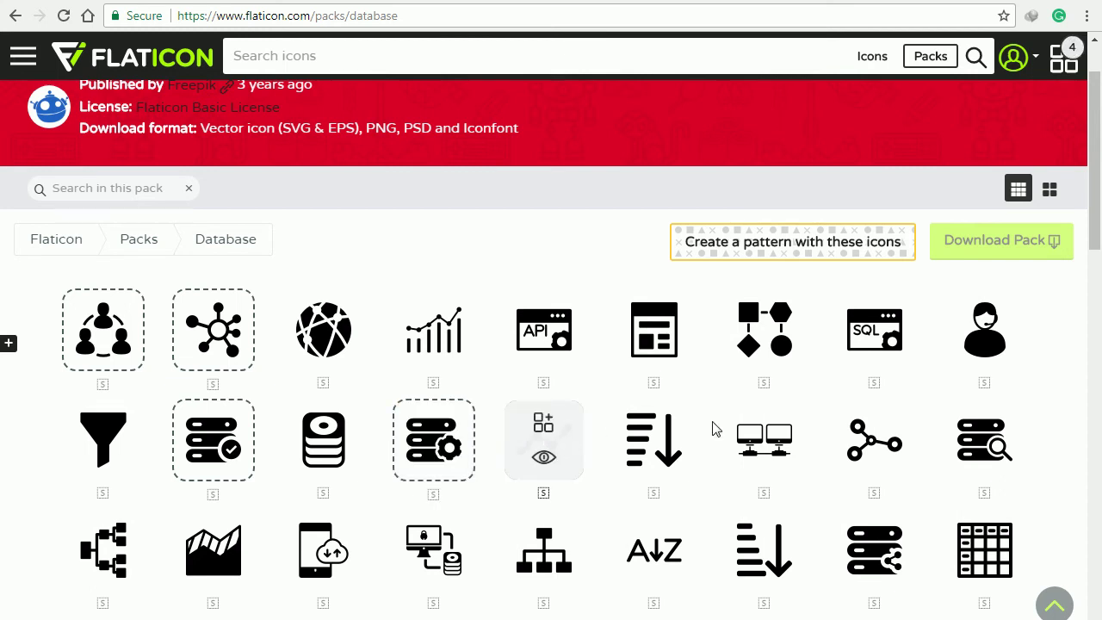
pyautogui.click(772, 426)
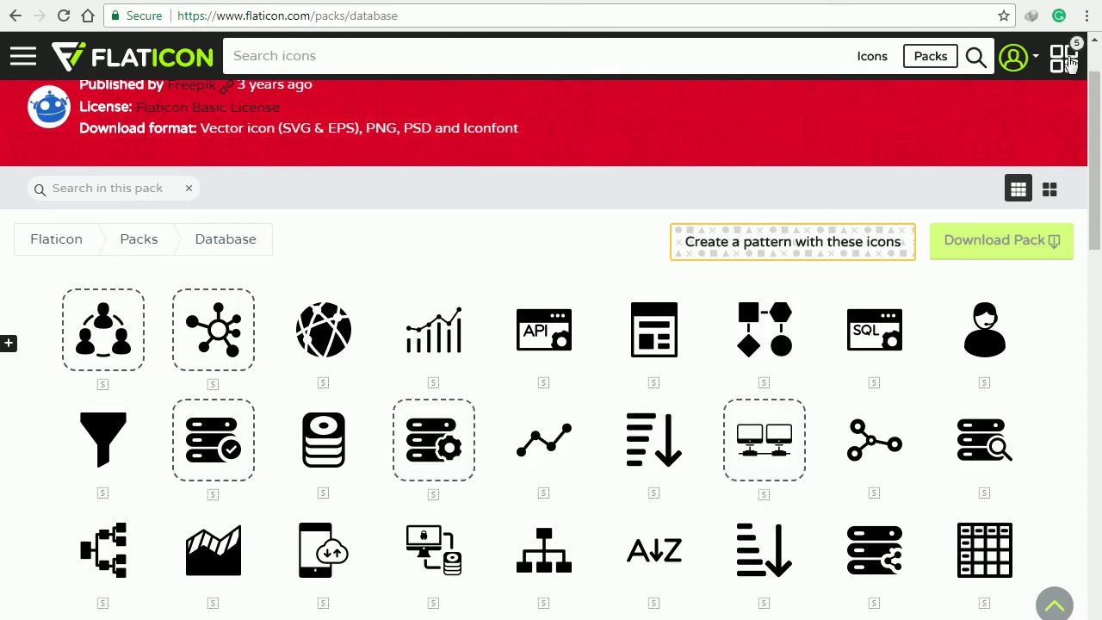
# Step: Open the icon collection and paint all its icons with the colour 666666
pyautogui.click(1068, 62)
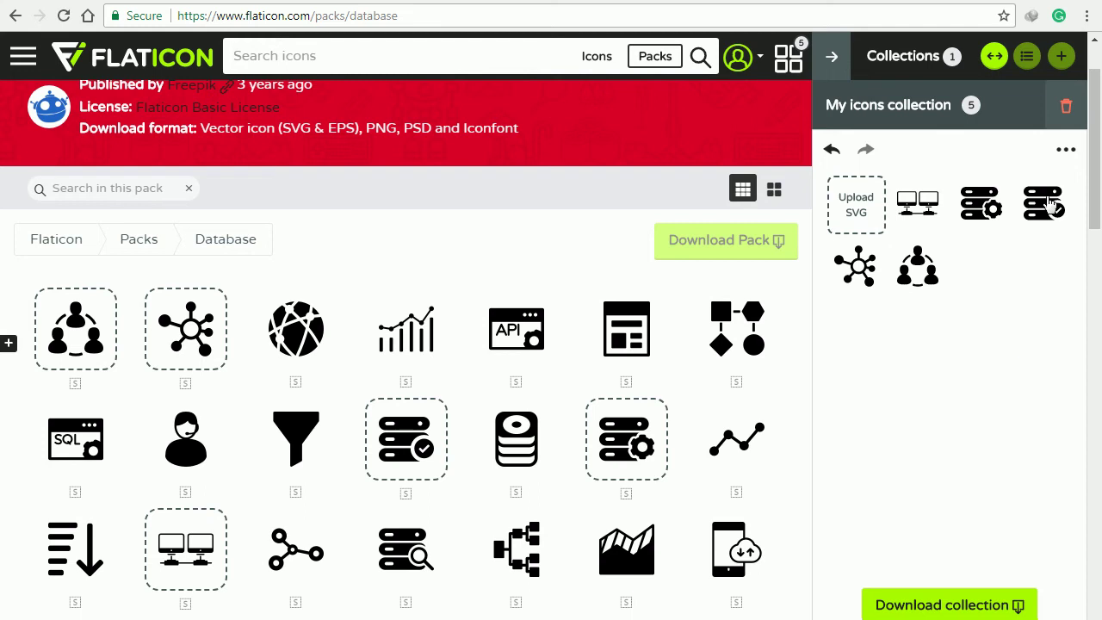
pyautogui.click(1066, 155)
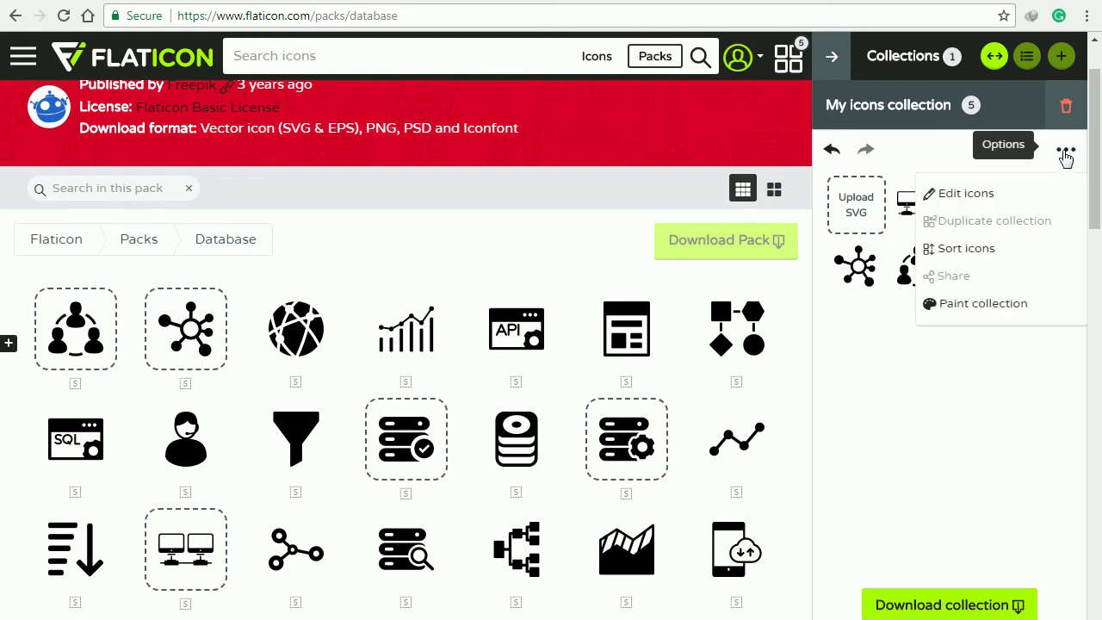
pyautogui.click(983, 304)
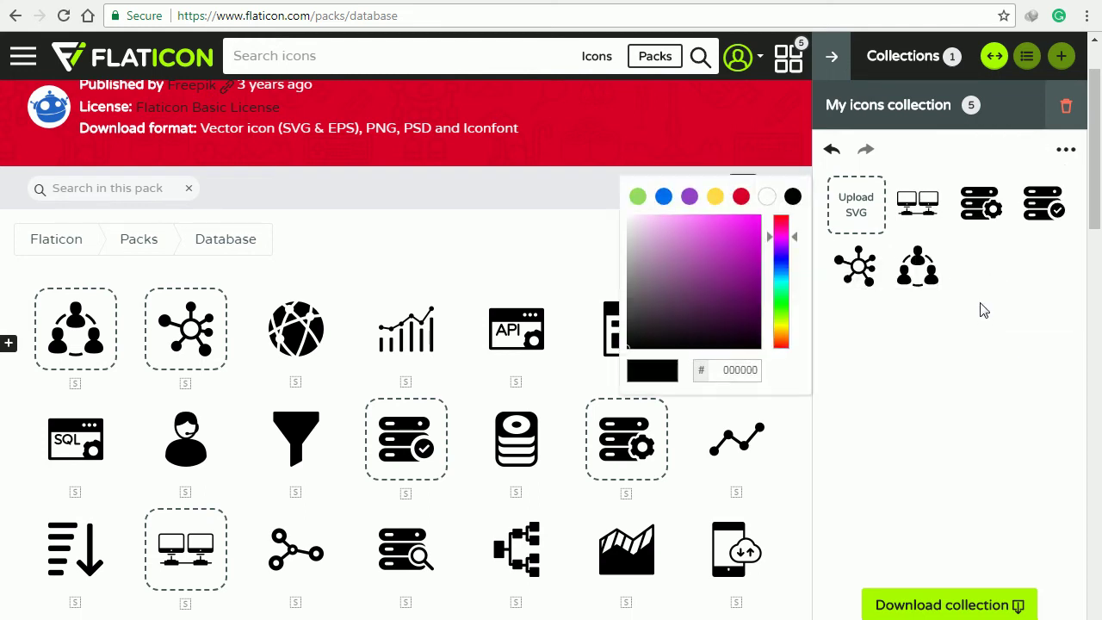
pyautogui.doubleClick(746, 369)
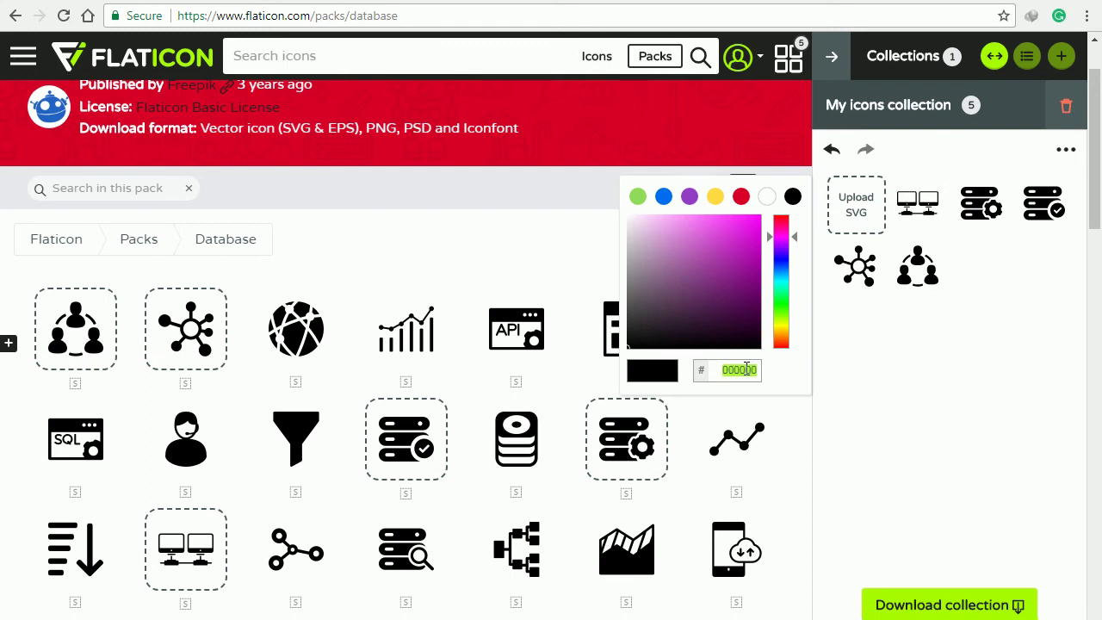
pyautogui.write('666666')
pyautogui.click(933, 392)
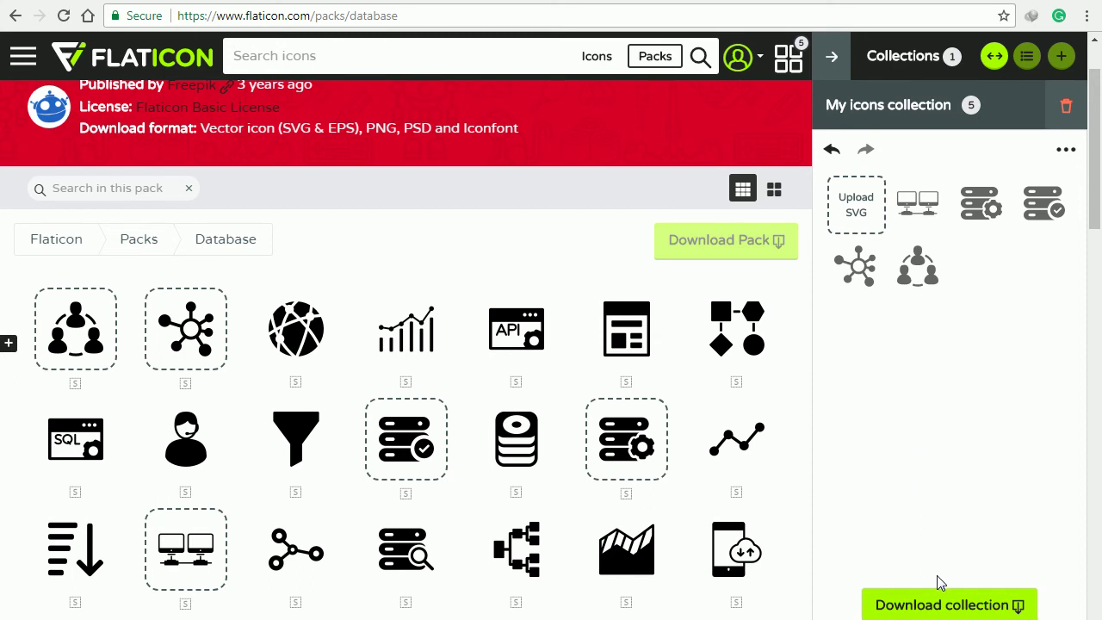
# Step: Download the icon collection in SVG format using the free download option
pyautogui.click(948, 605)
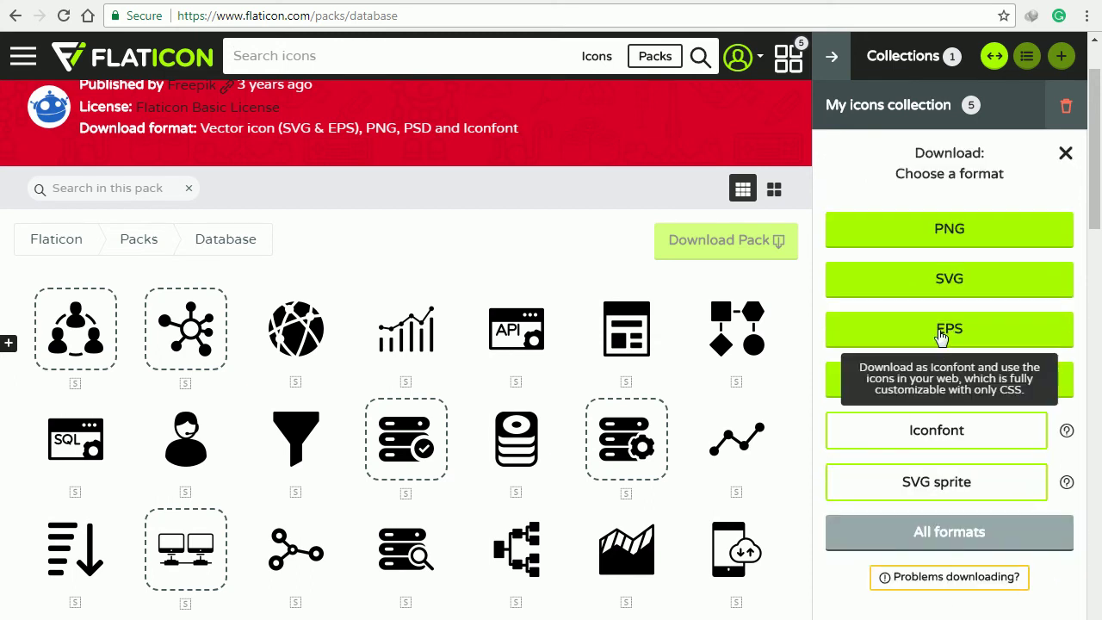
pyautogui.click(943, 289)
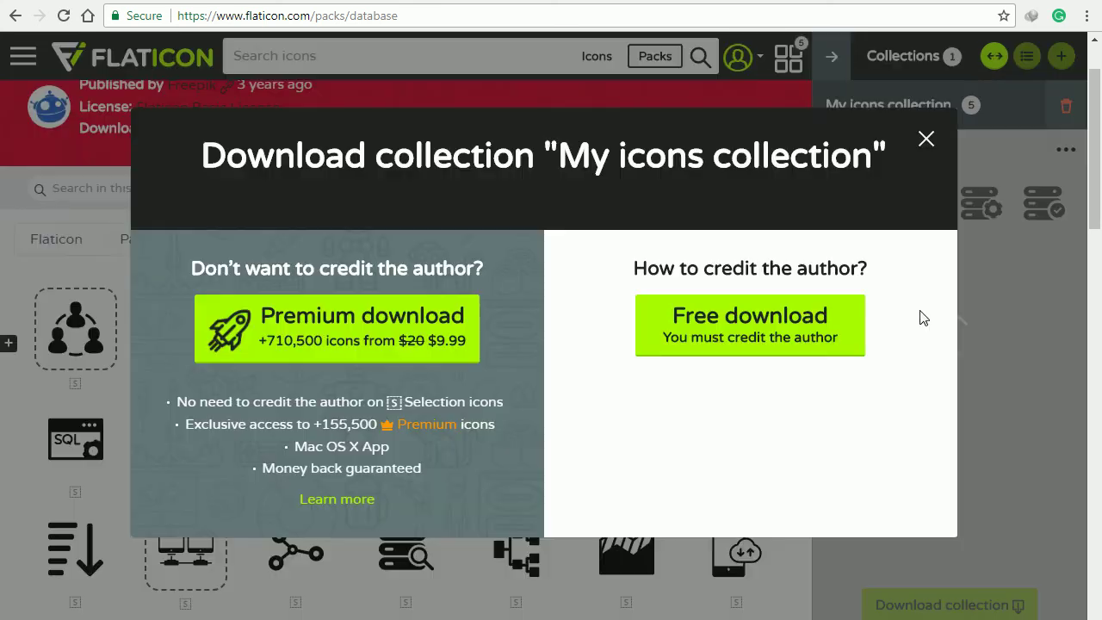
pyautogui.click(734, 317)
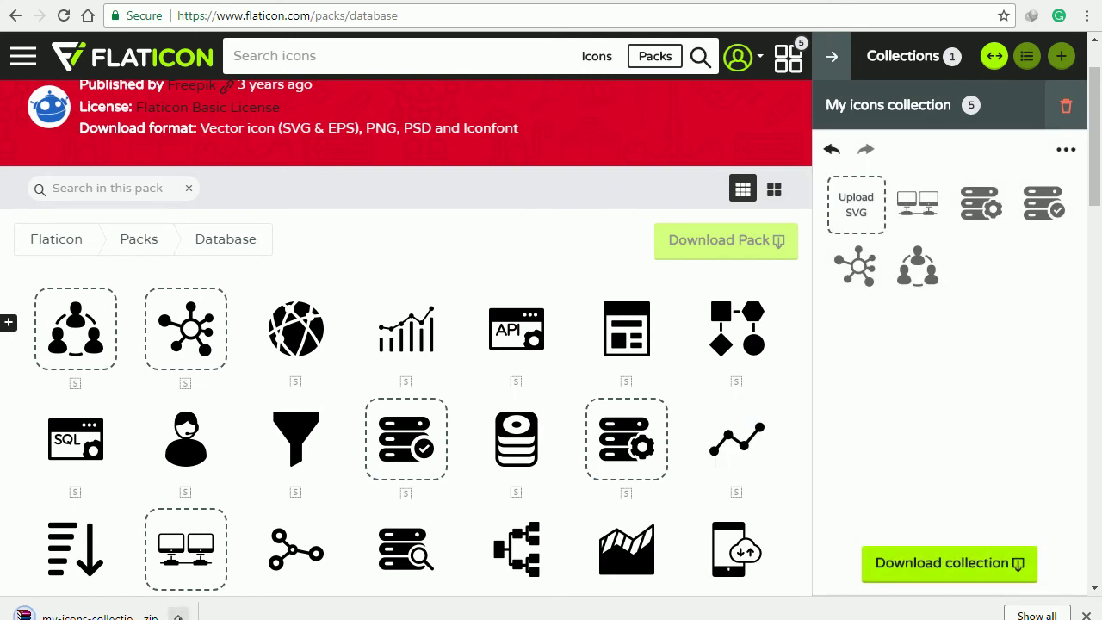
# Step: Copy the downloaded icon collection archive into the SVG folder on the desktop
pyautogui.click(179, 616)
pyautogui.click(224, 561)
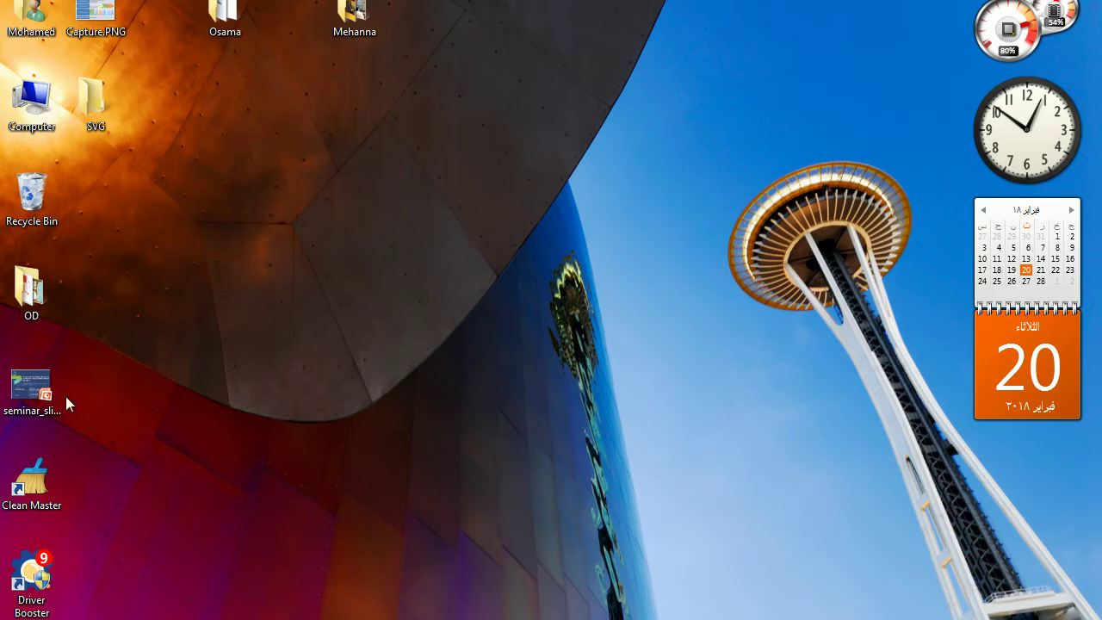
pyautogui.doubleClick(99, 120)
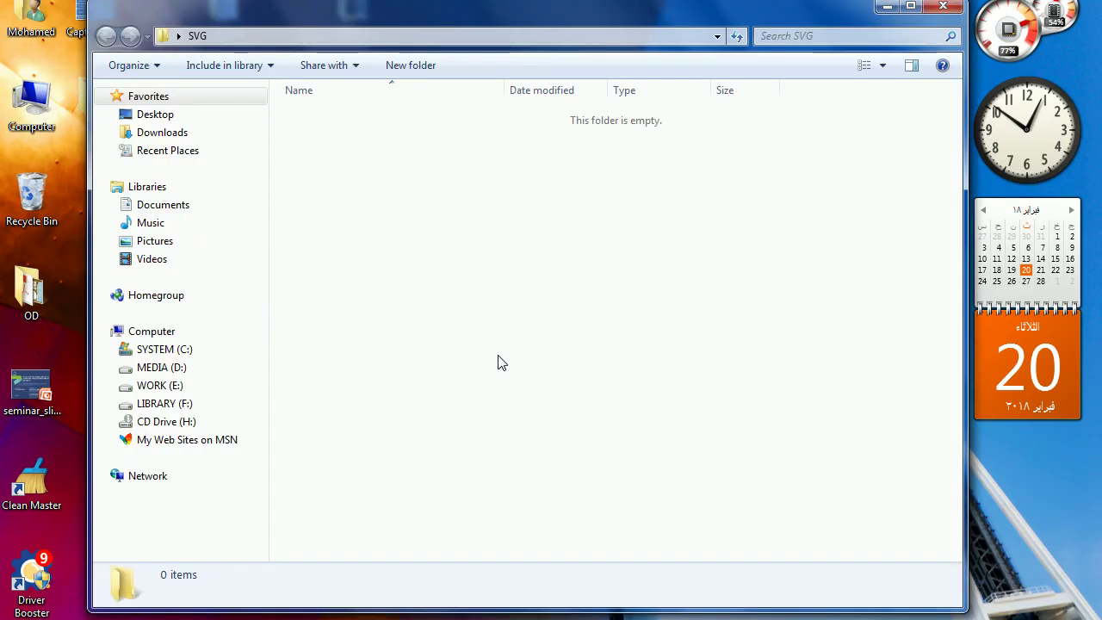
pyautogui.hotkey('ctrl', 'v')
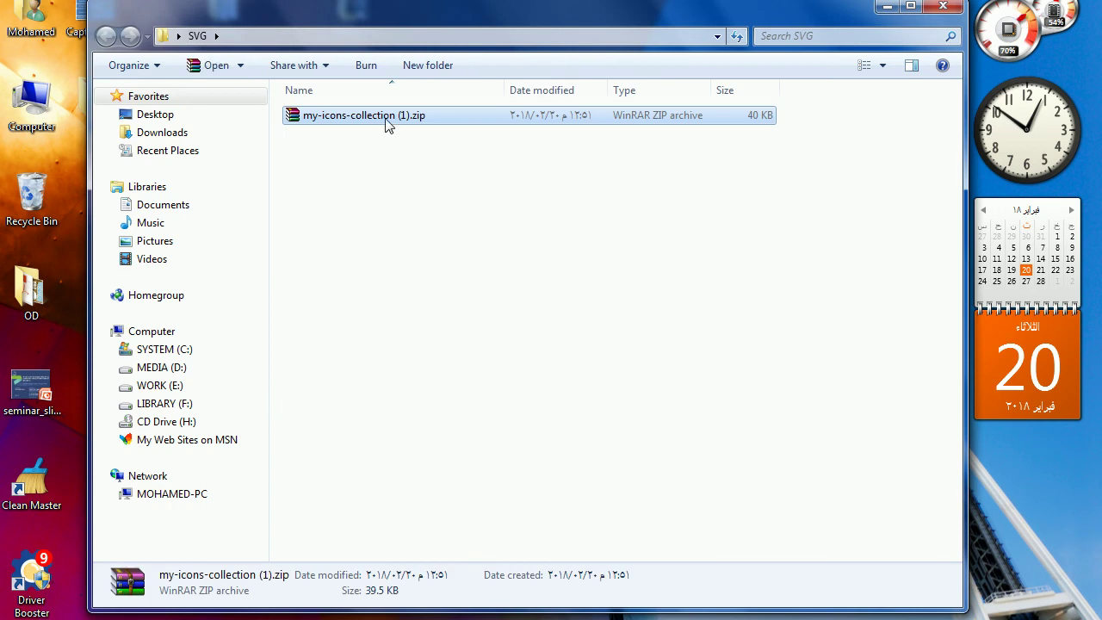
# Step: Extract my-icons-collection (1).zip directly into the SVG folder, then return to the Lucidchart diagram
pyautogui.rightClick(386, 124)
pyautogui.click(431, 184)
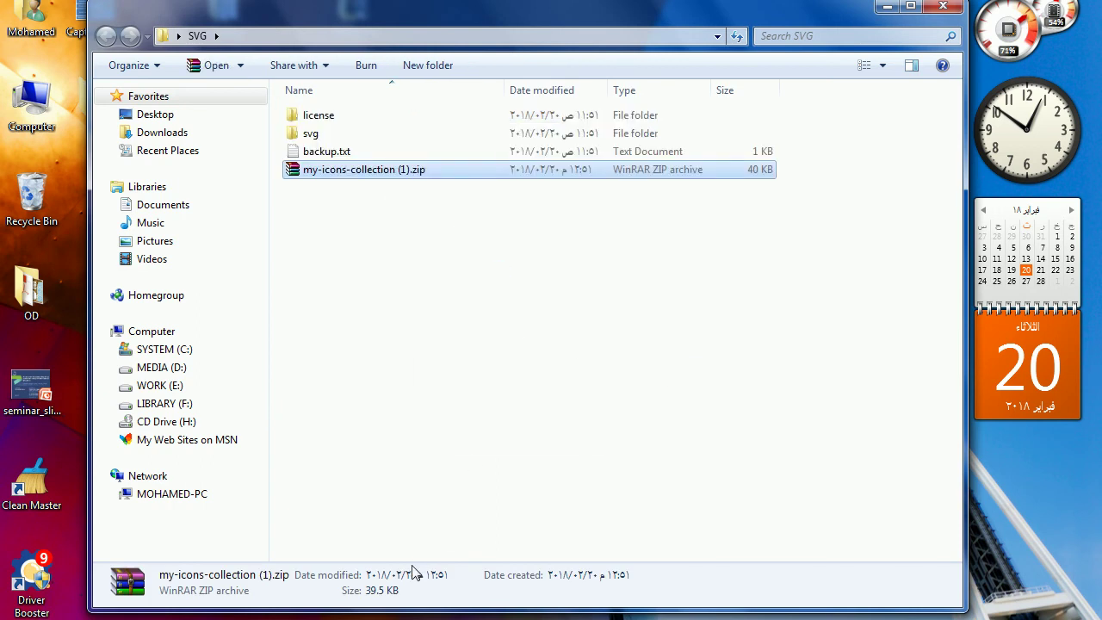
pyautogui.click(887, 6)
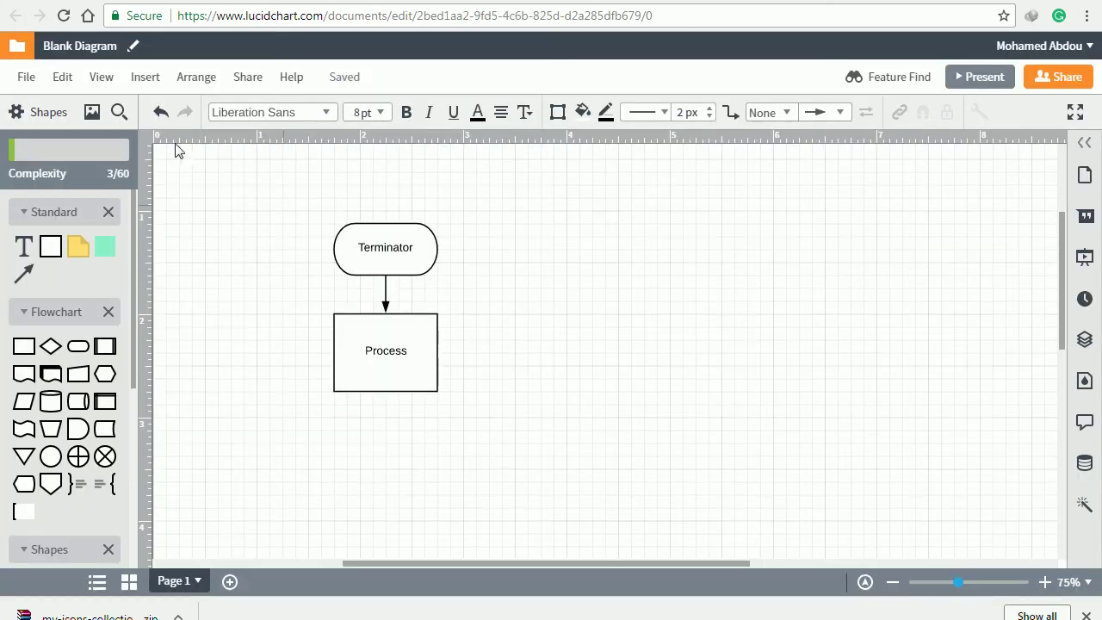
# Step: Insert all five SVG files from the extracted svg folder within the desktop's SVG folder into the diagram
pyautogui.click(147, 84)
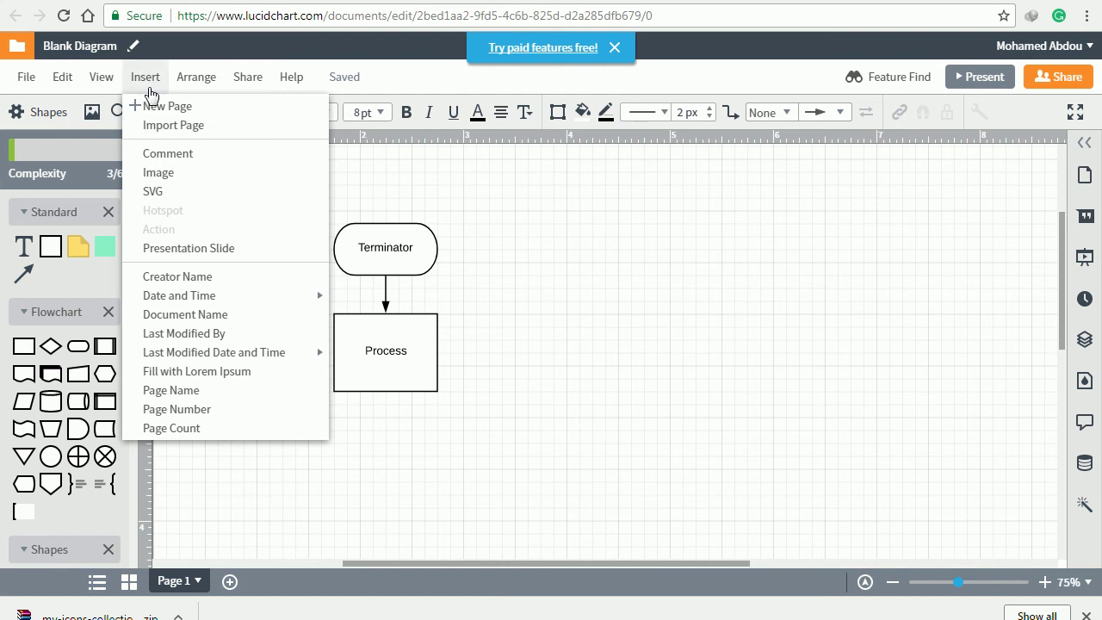
pyautogui.click(155, 192)
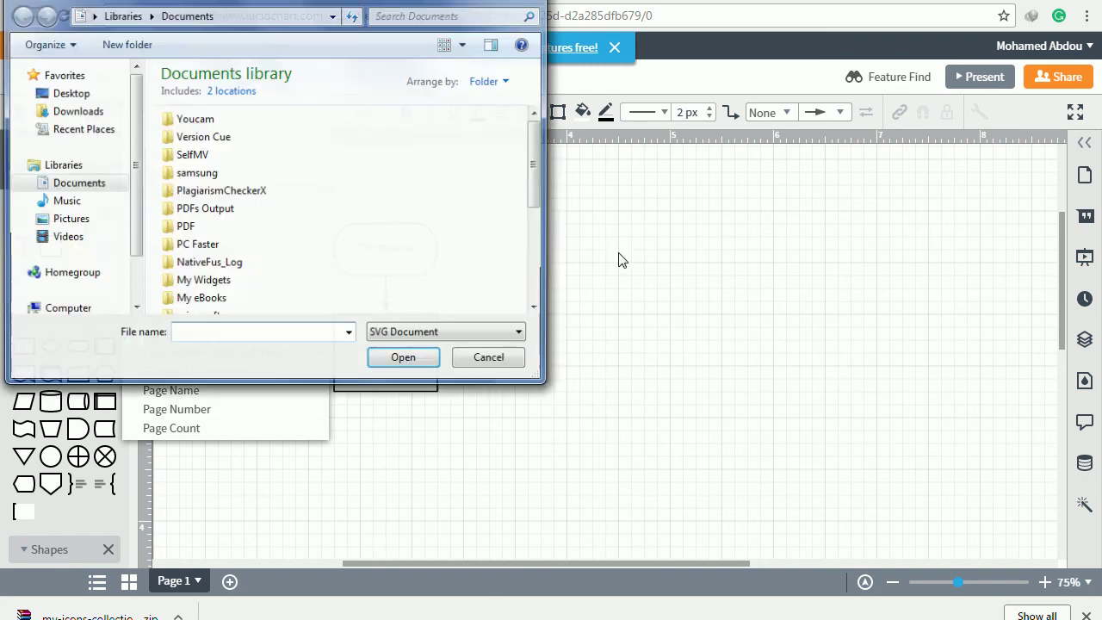
pyautogui.click(69, 93)
pyautogui.moveTo(534, 150); pyautogui.dragTo(534, 232)
pyautogui.doubleClick(198, 293)
pyautogui.click(184, 112)
pyautogui.doubleClick(185, 112)
pyautogui.moveTo(212, 222); pyautogui.dragTo(258, 95)
pyautogui.click(405, 360)
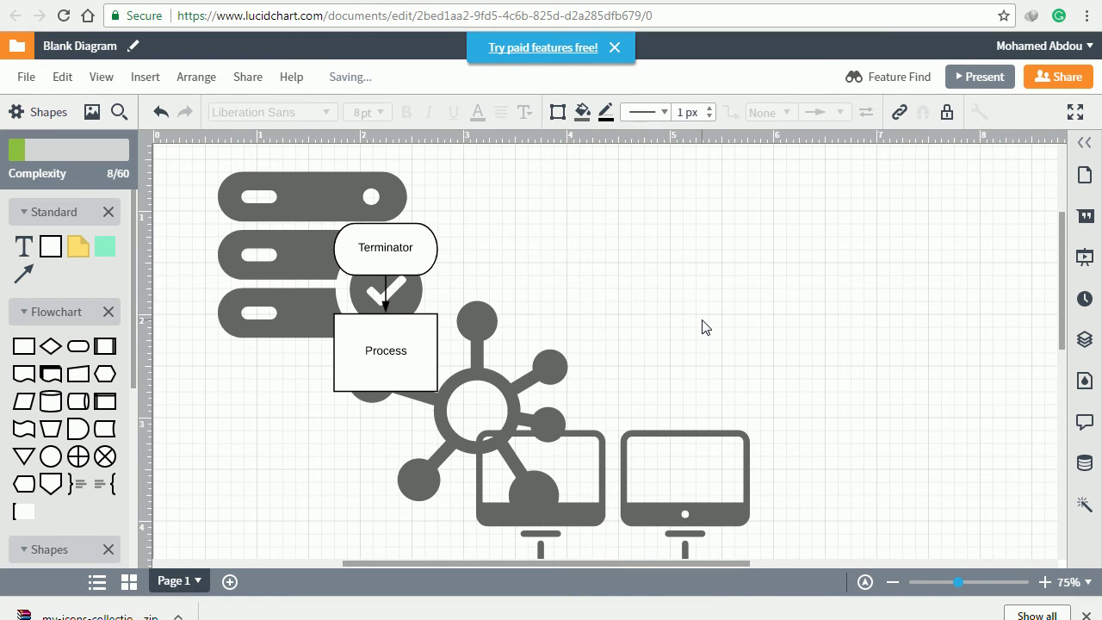
# Step: Spread the five inserted icons apart across the page so they clear each other and the Terminator and Process shapes
pyautogui.click(894, 585)
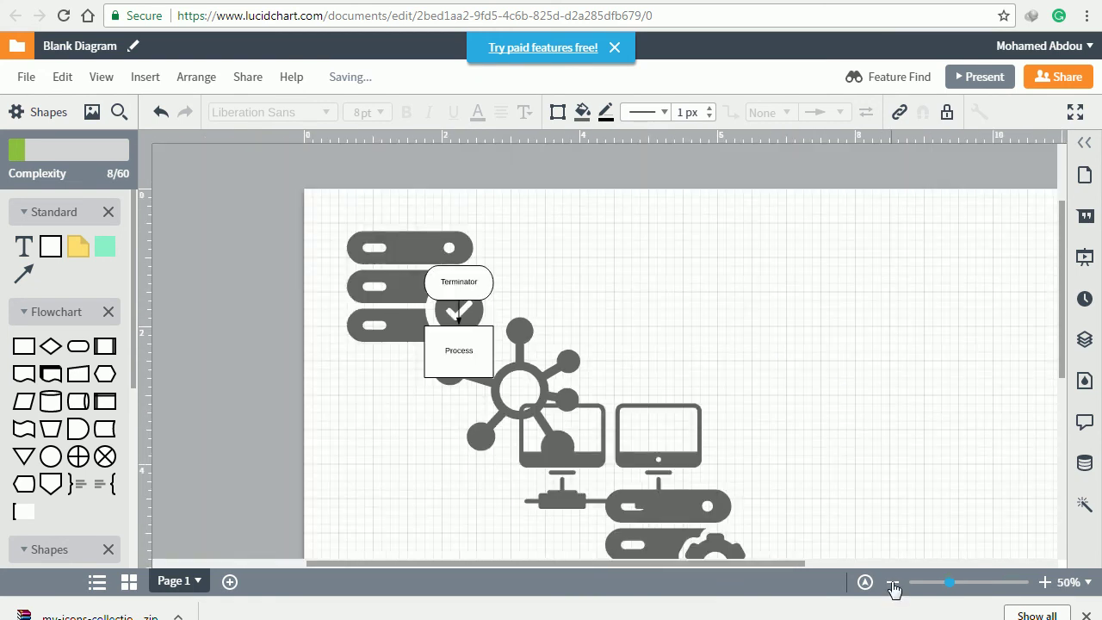
pyautogui.click(894, 584)
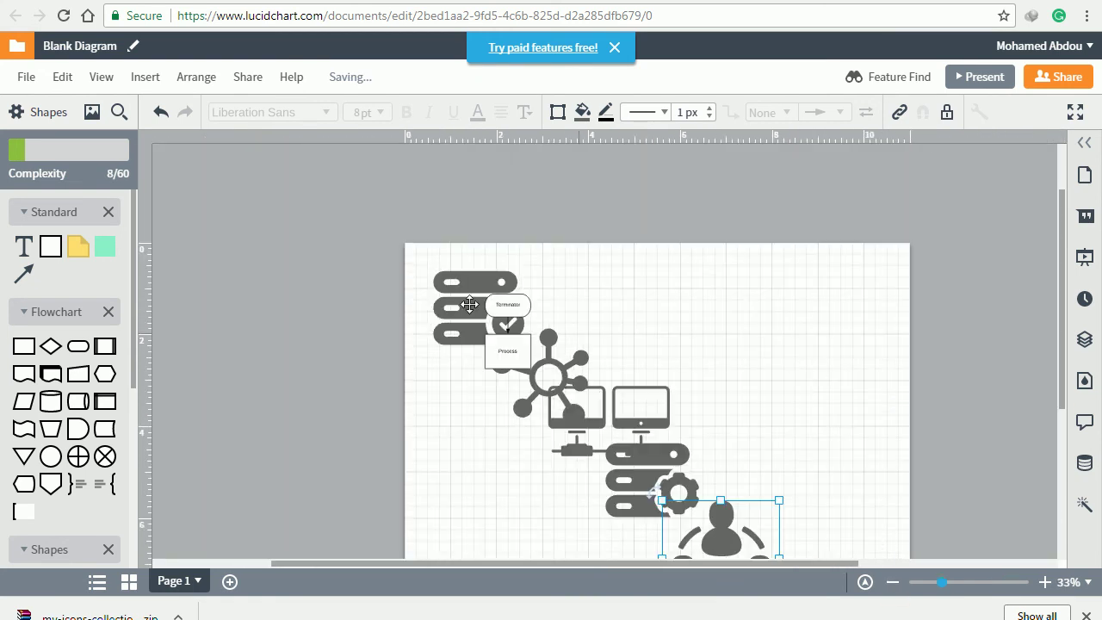
pyautogui.moveTo(463, 301); pyautogui.dragTo(775, 298)
pyautogui.moveTo(659, 418); pyautogui.dragTo(840, 413)
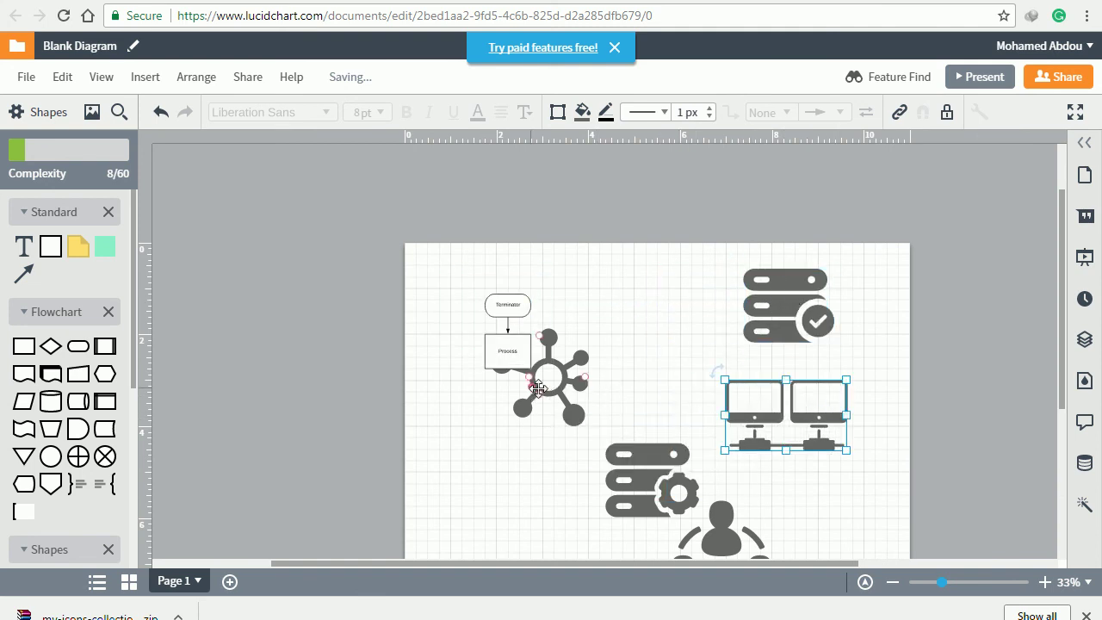
pyautogui.moveTo(539, 388); pyautogui.dragTo(641, 315)
pyautogui.moveTo(648, 481); pyautogui.dragTo(545, 486)
pyautogui.moveTo(722, 537); pyautogui.dragTo(675, 456)
pyautogui.moveTo(830, 420); pyautogui.dragTo(855, 436)
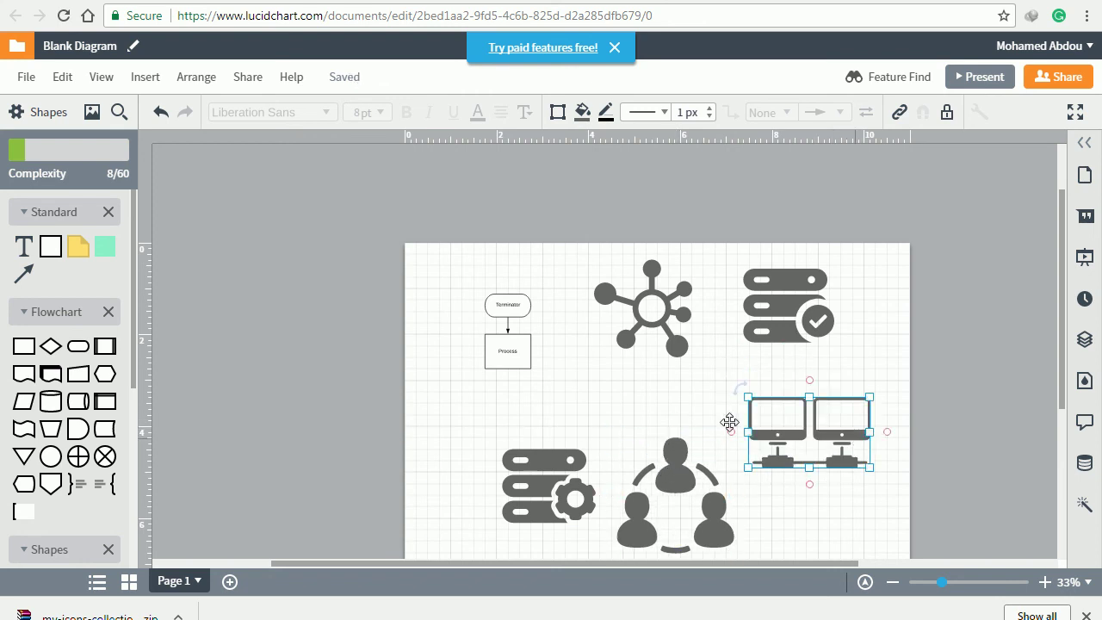
pyautogui.click(567, 391)
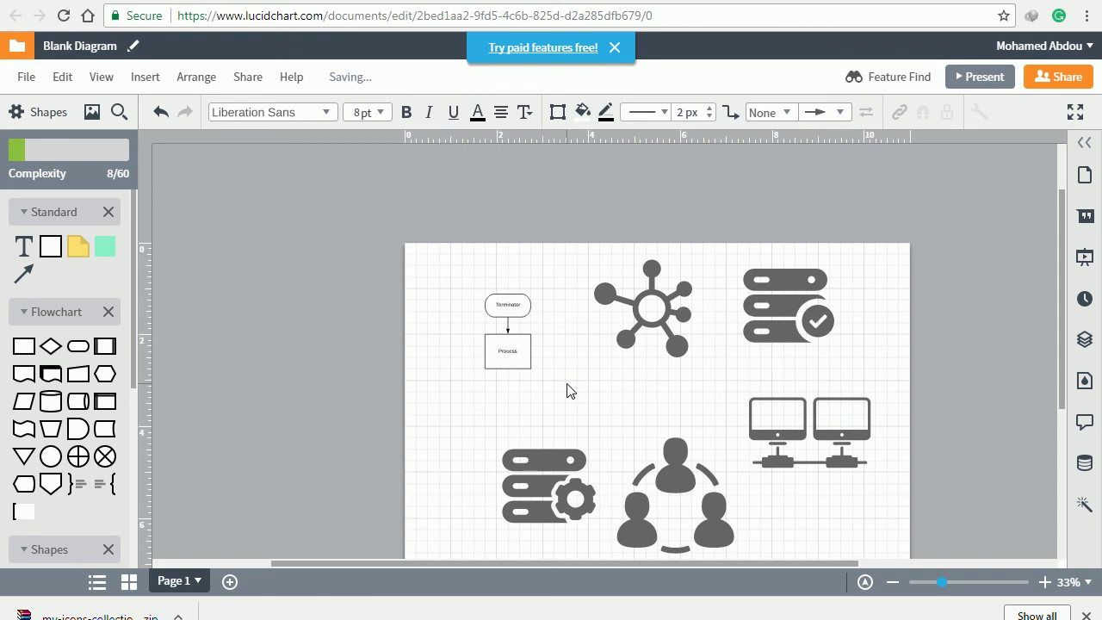